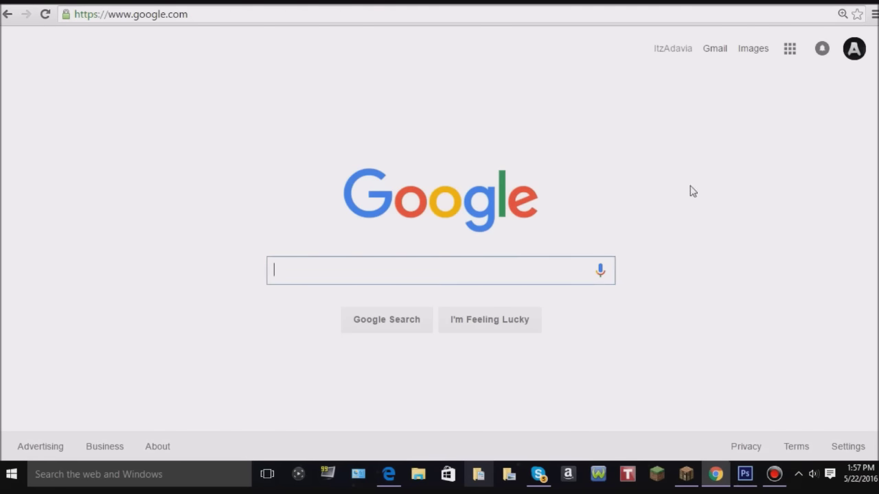
# Search Google for 'aternos' and open the aternos.org 'Minecraft Servers. Free. Forever.' result
pyautogui.write('a')
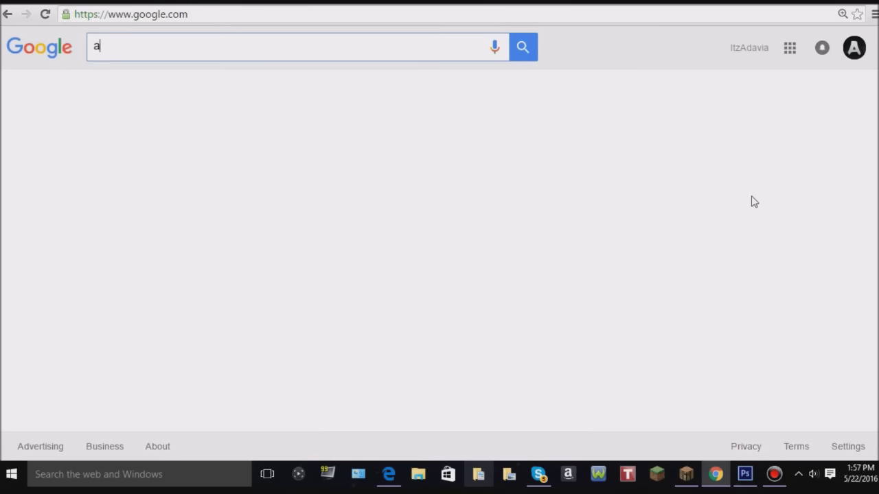
pyautogui.write('ter')
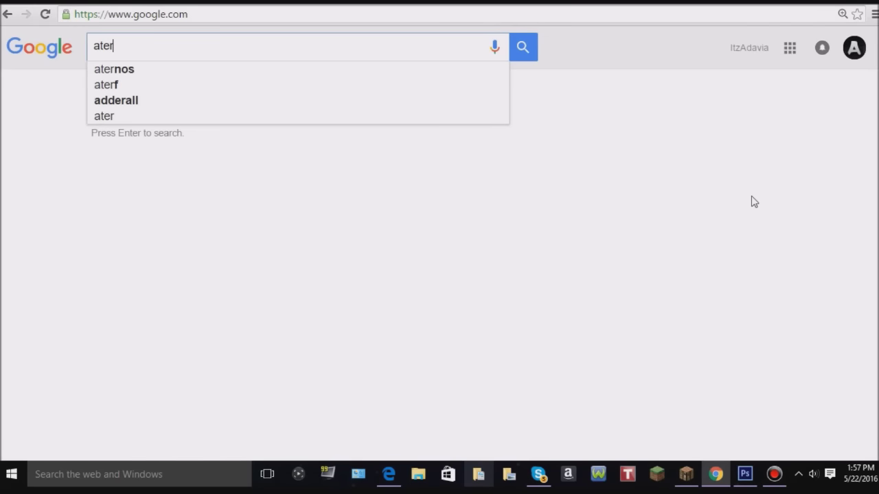
pyautogui.write('nos')
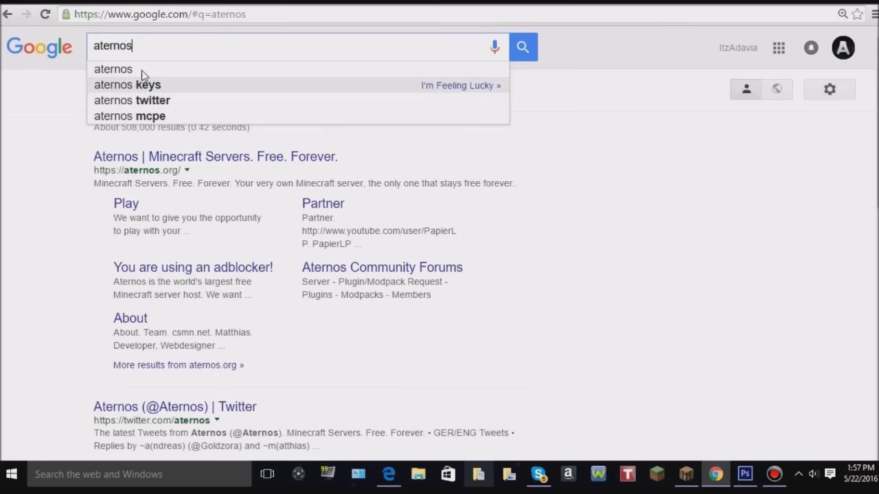
pyautogui.click(142, 70)
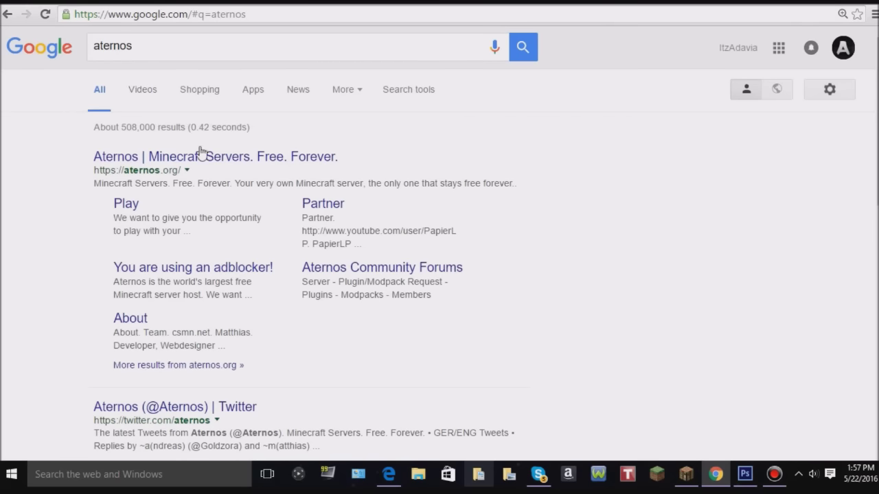
pyautogui.click(274, 162)
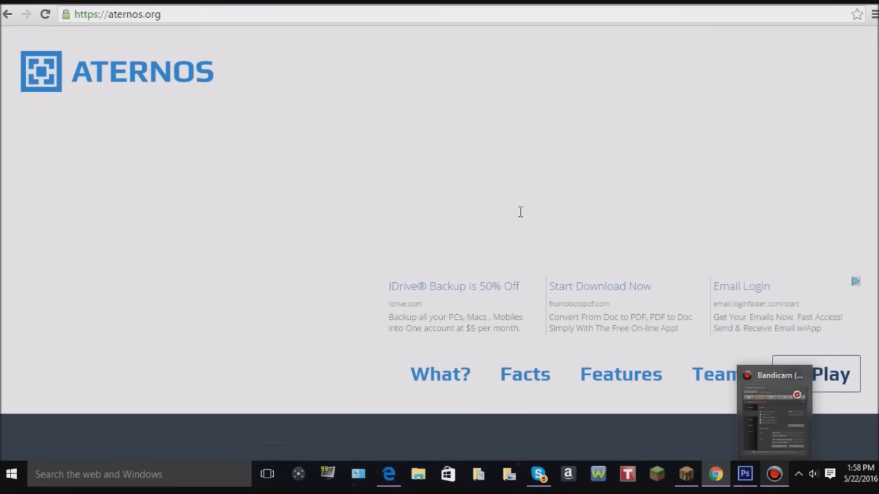
# Scroll to the 'Your personal Minecraft server' offer and go to the Aternos login/sign-up page
pyautogui.scroll(-2, 521, 212)
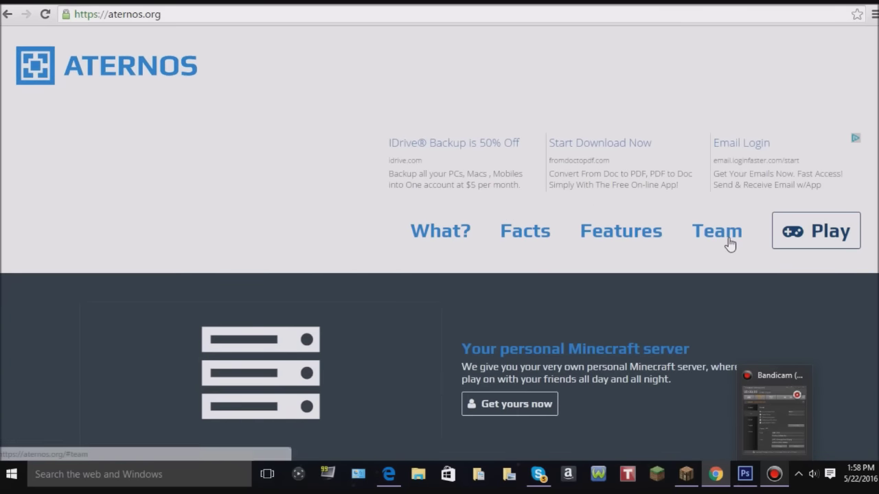
pyautogui.scroll(-1, 729, 241)
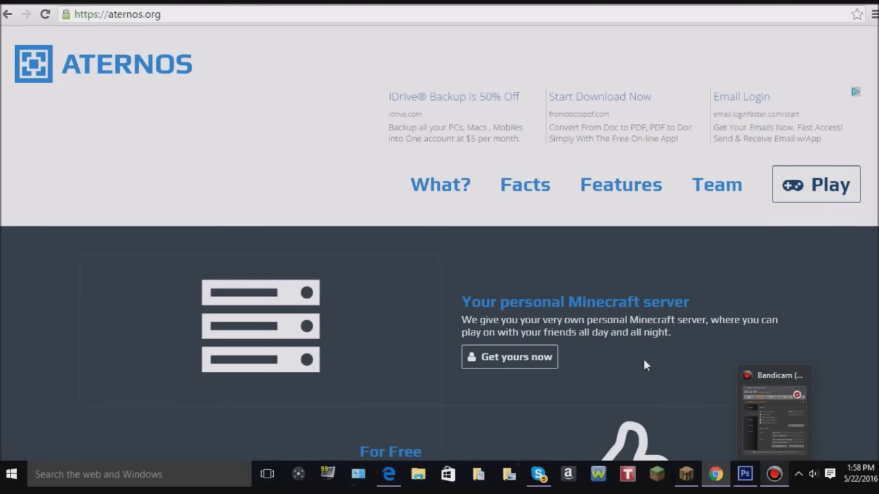
pyautogui.scroll(-1, 490, 342)
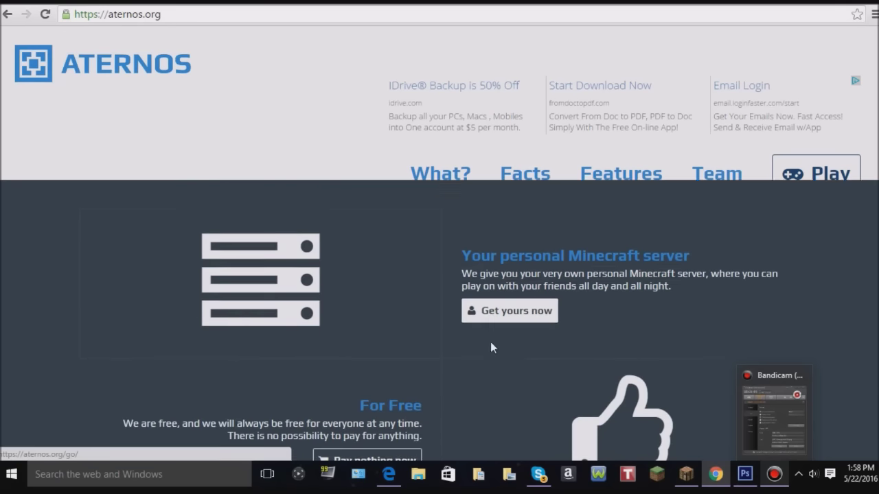
pyautogui.click(510, 314)
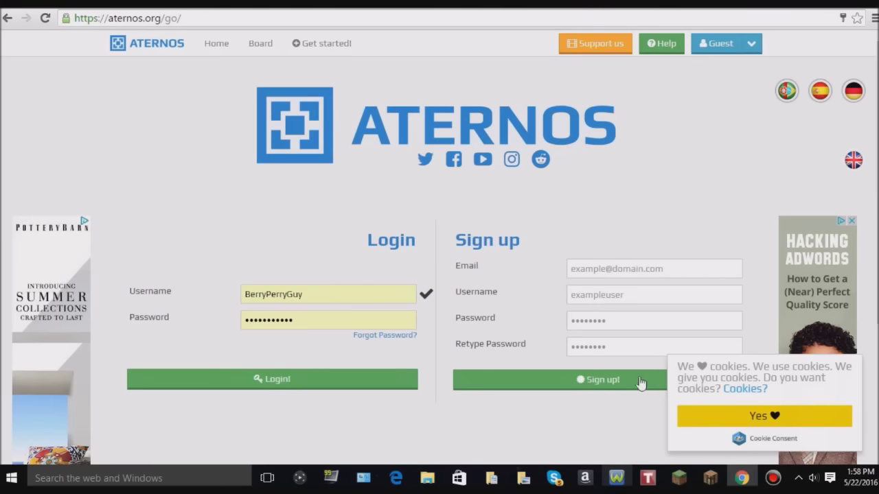
# Fill in the saved e-mail and a username, then sign in to reach the My Server page
pyautogui.scroll(-1, 618, 199)
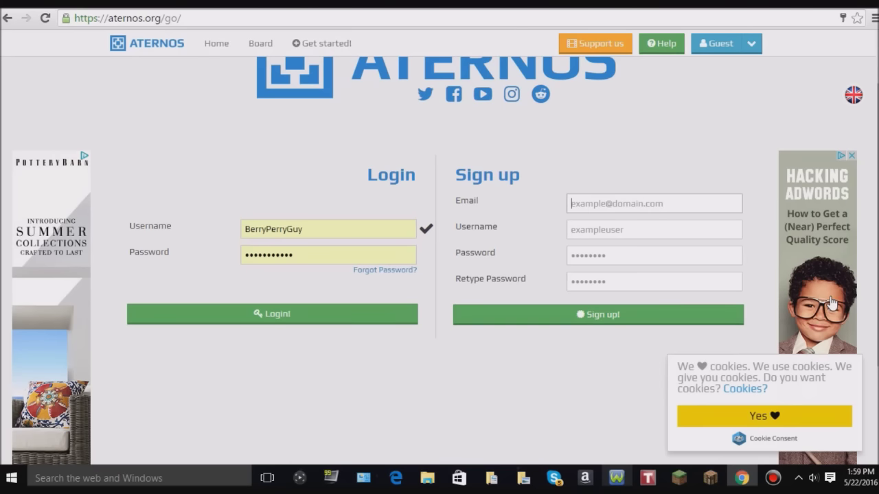
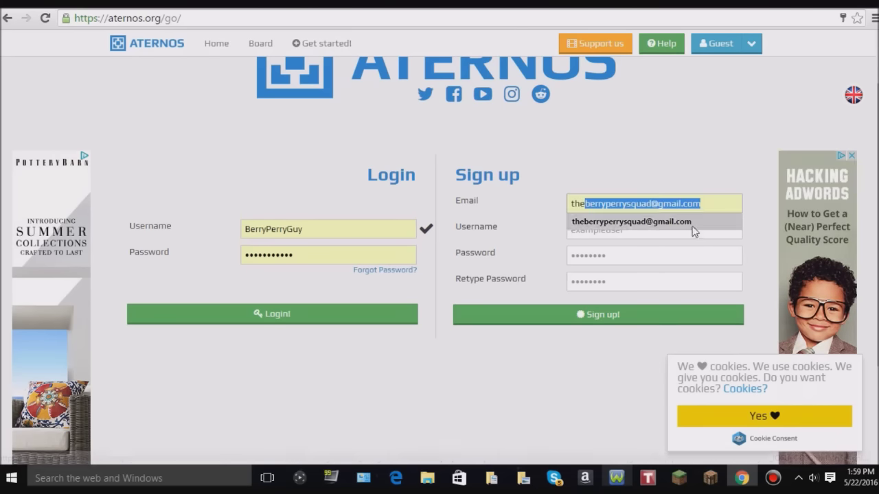
pyautogui.click(692, 222)
pyautogui.click(741, 222)
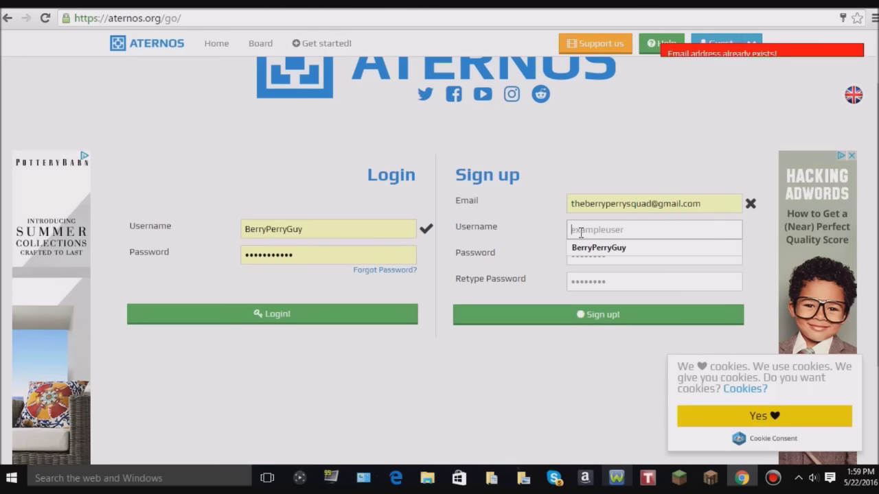
pyautogui.write('TESTER')
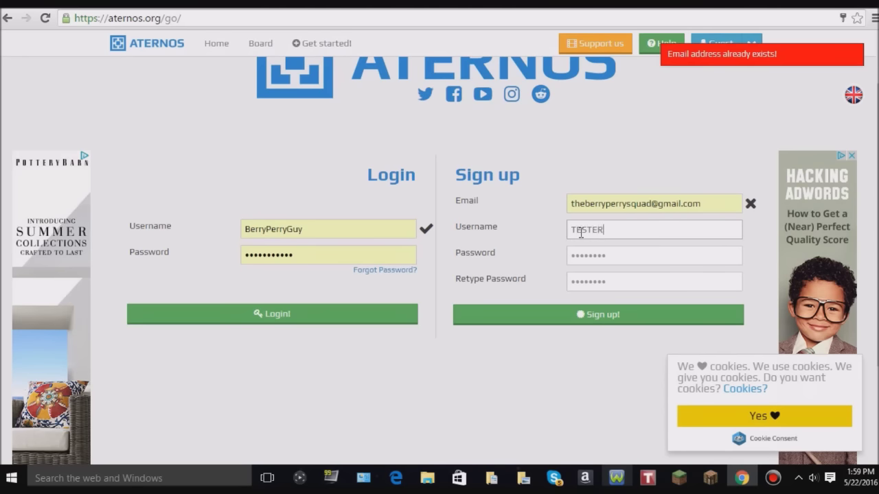
pyautogui.click(514, 202)
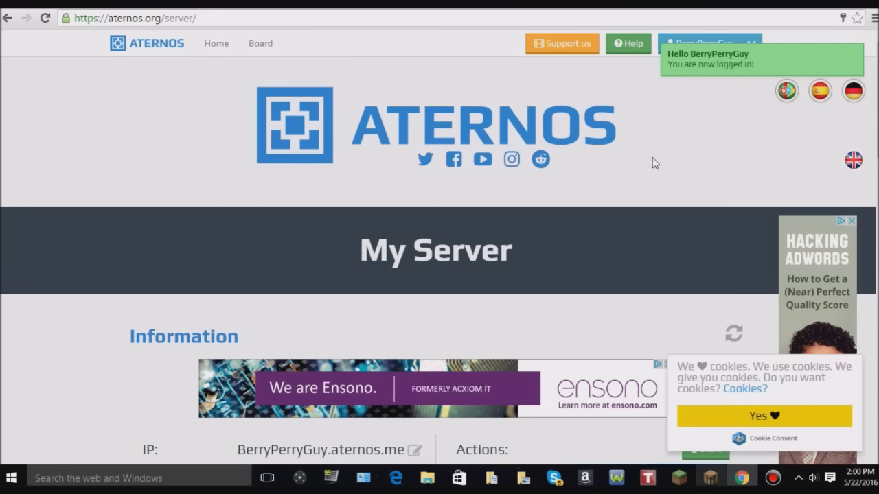
pyautogui.scroll(-2, 653, 162)
# Scroll to the Information section showing version CraftBukkit 1.8 and status Offline
pyautogui.scroll(-1, 412, 268)
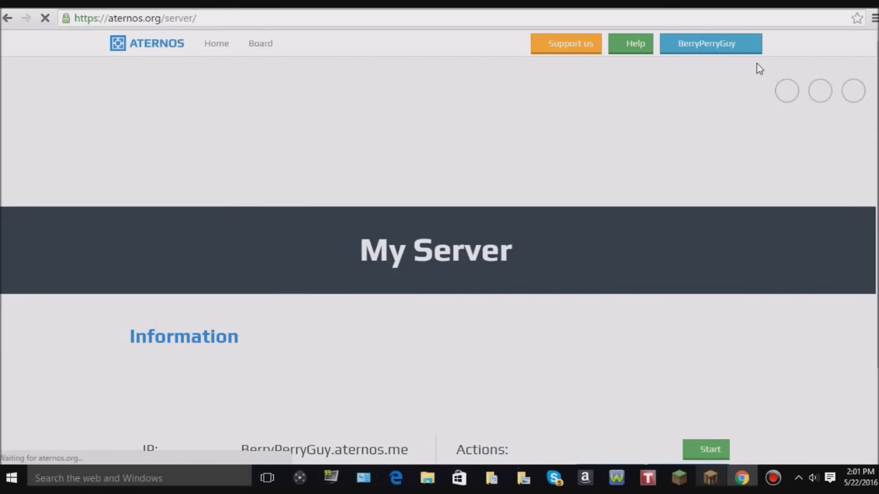
pyautogui.scroll(-2, 465, 323)
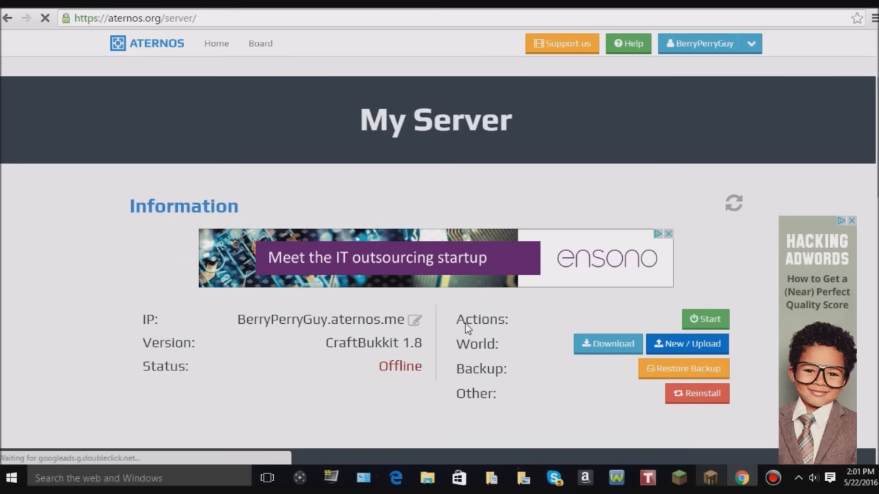
pyautogui.scroll(-1, 481, 290)
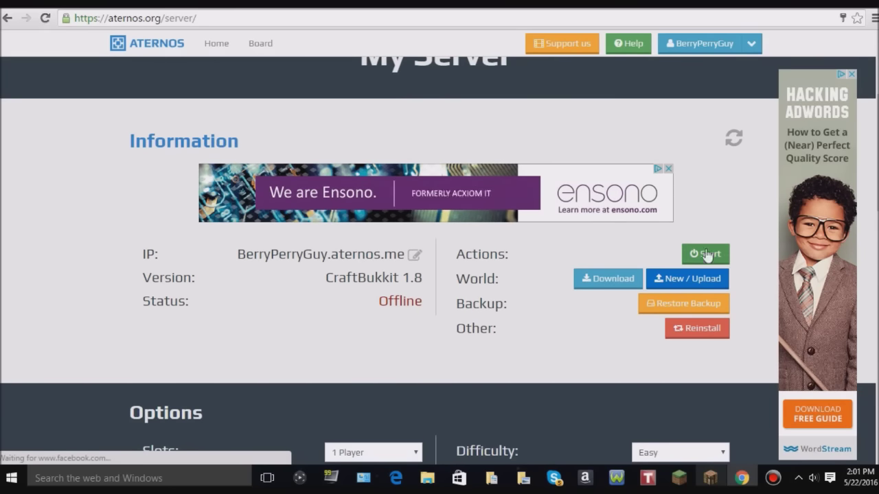
pyautogui.scroll(-2, 488, 328)
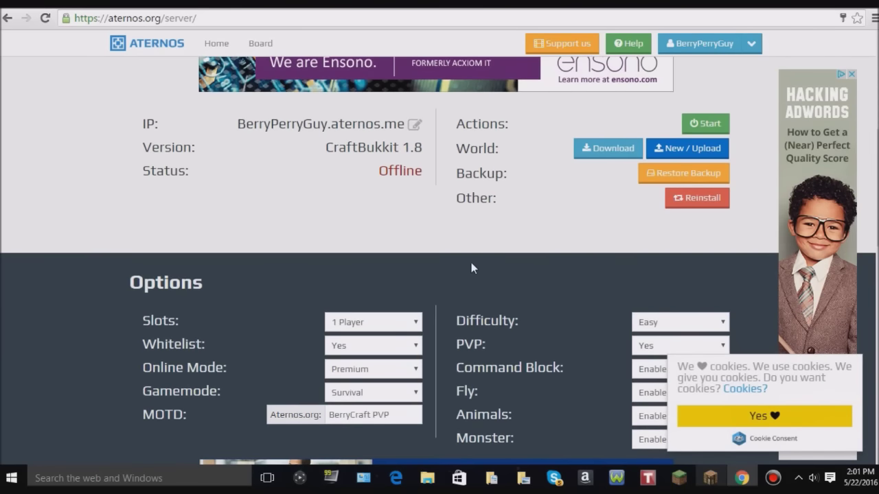
pyautogui.scroll(-2, 471, 264)
pyautogui.click(409, 193)
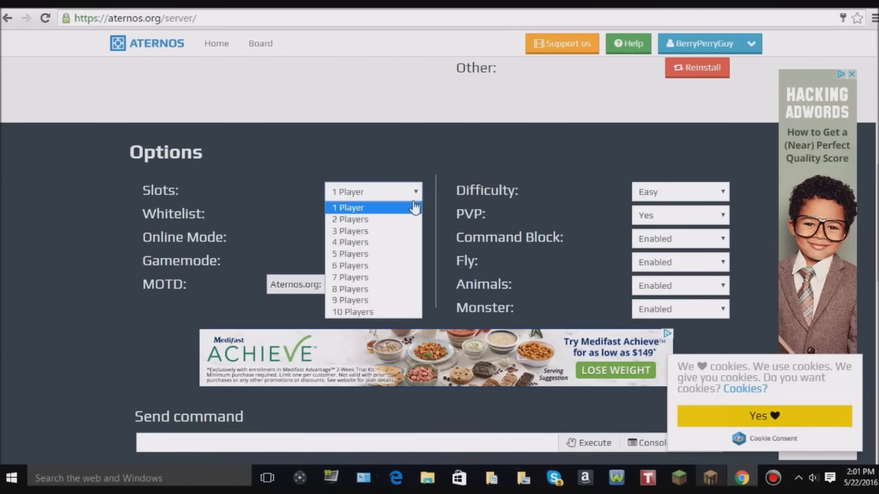
pyautogui.click(511, 135)
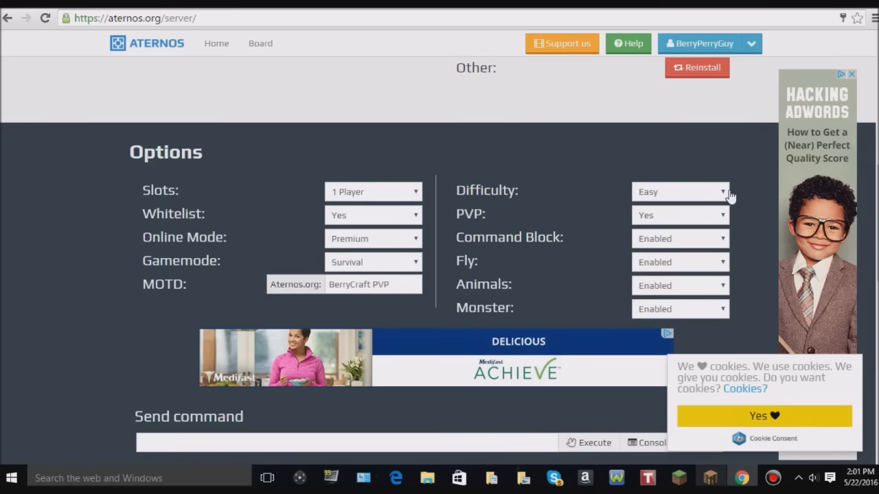
pyautogui.click(398, 193)
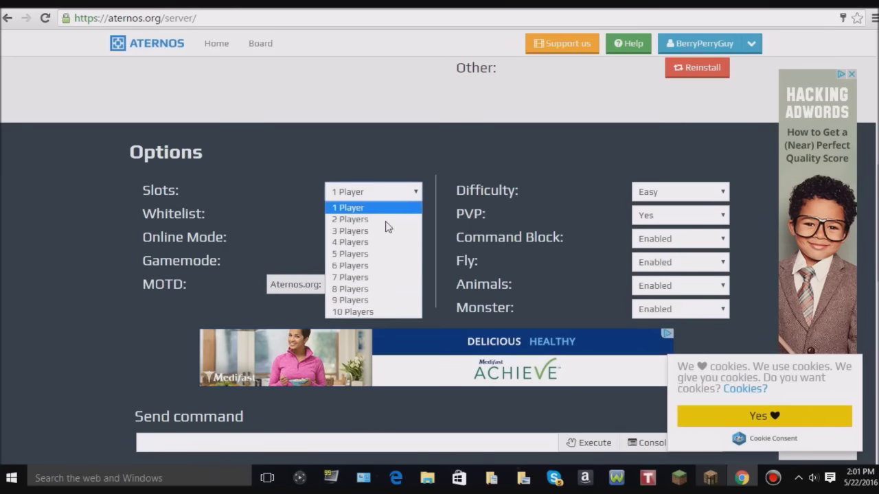
pyautogui.click(453, 169)
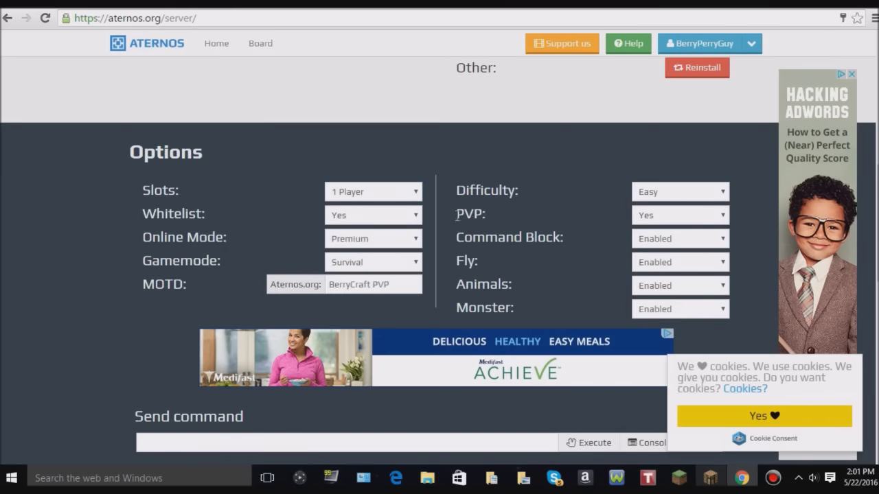
pyautogui.scroll(-1, 425, 226)
pyautogui.scroll(-1, 426, 227)
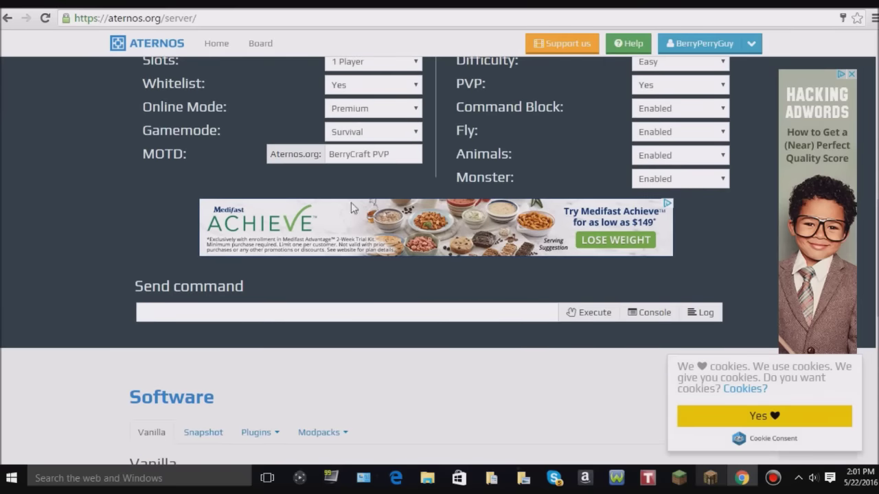
pyautogui.scroll(1, 494, 317)
pyautogui.scroll(1, 501, 319)
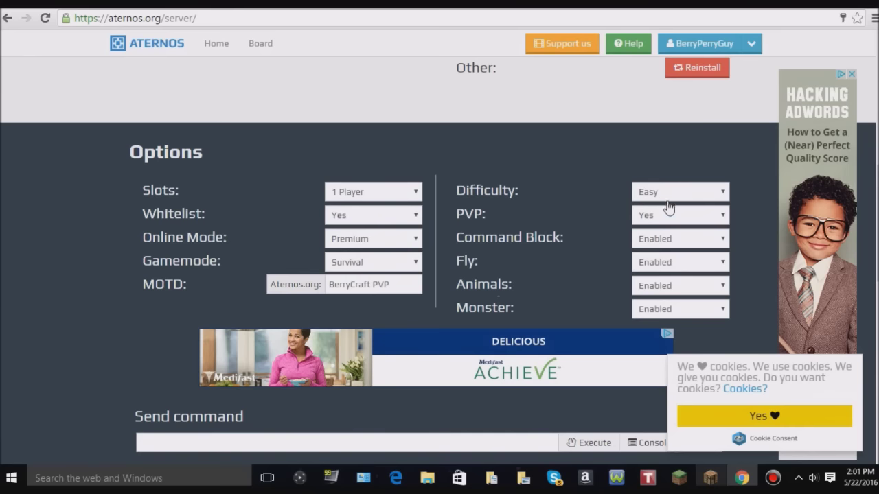
pyautogui.scroll(2, 426, 287)
pyautogui.scroll(2, 421, 304)
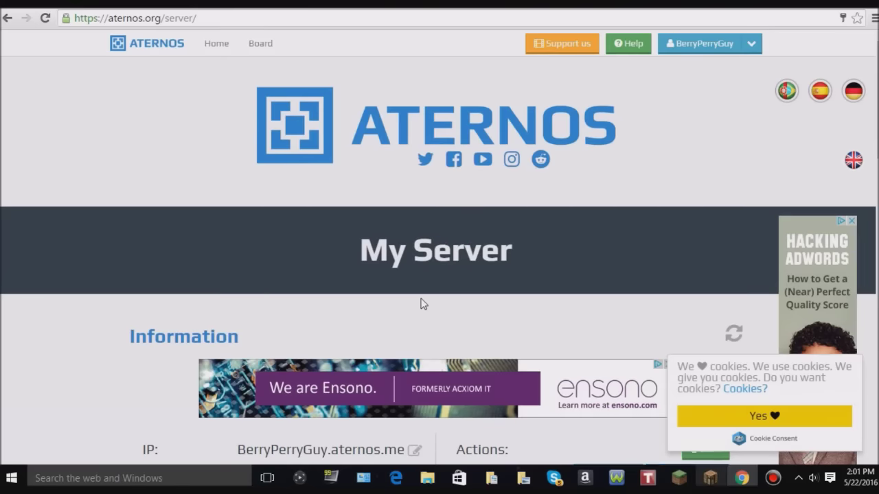
pyautogui.scroll(-1, 422, 302)
pyautogui.scroll(-1, 423, 296)
pyautogui.scroll(-3, 439, 287)
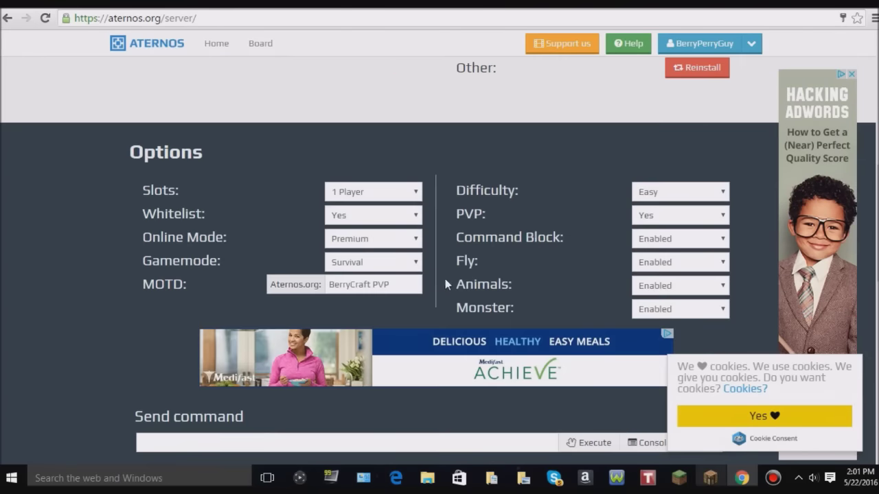
pyautogui.click(393, 191)
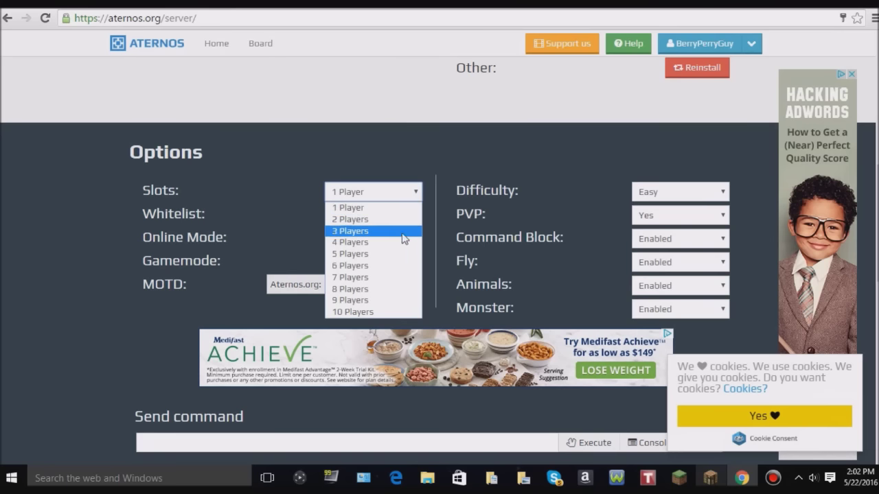
pyautogui.click(543, 183)
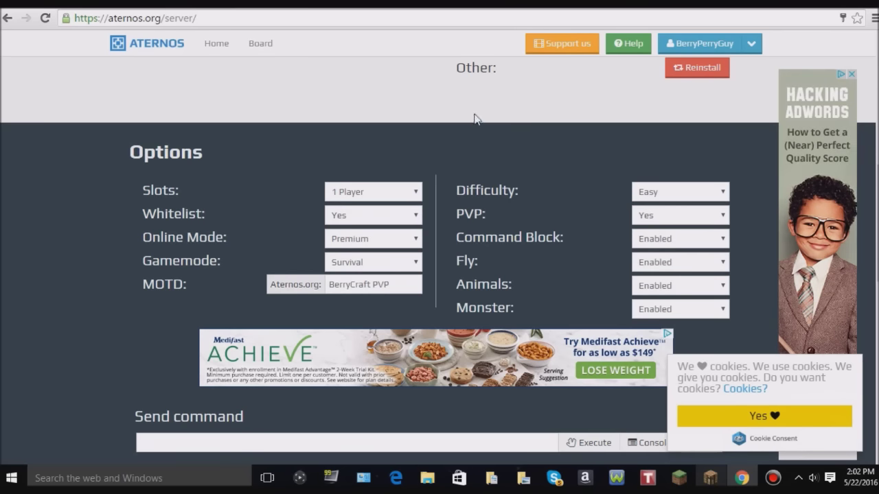
pyautogui.scroll(-3, 420, 217)
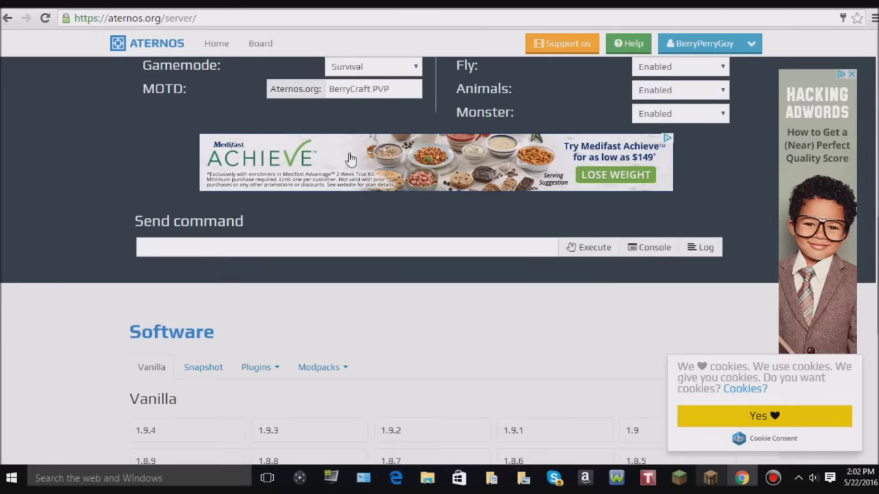
pyautogui.scroll(2, 337, 329)
pyautogui.scroll(-1, 323, 343)
pyautogui.scroll(-1, 318, 329)
pyautogui.scroll(2, 357, 281)
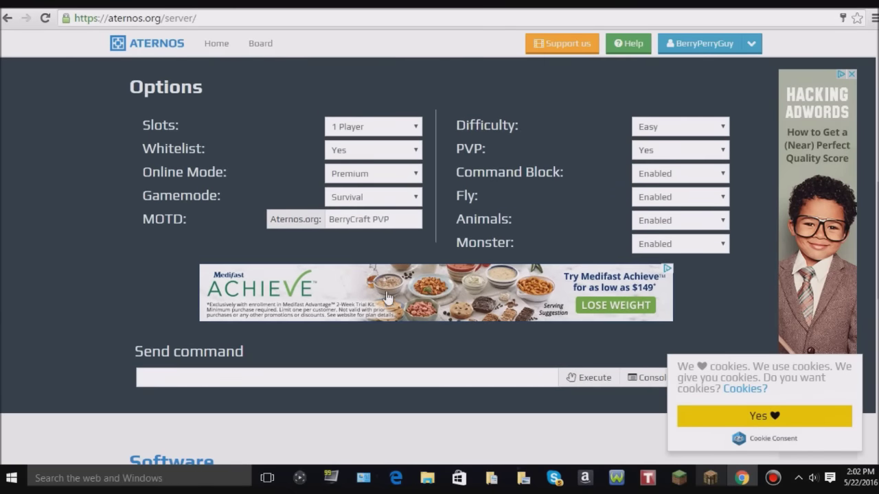
pyautogui.scroll(-1, 393, 261)
pyautogui.scroll(-1, 394, 261)
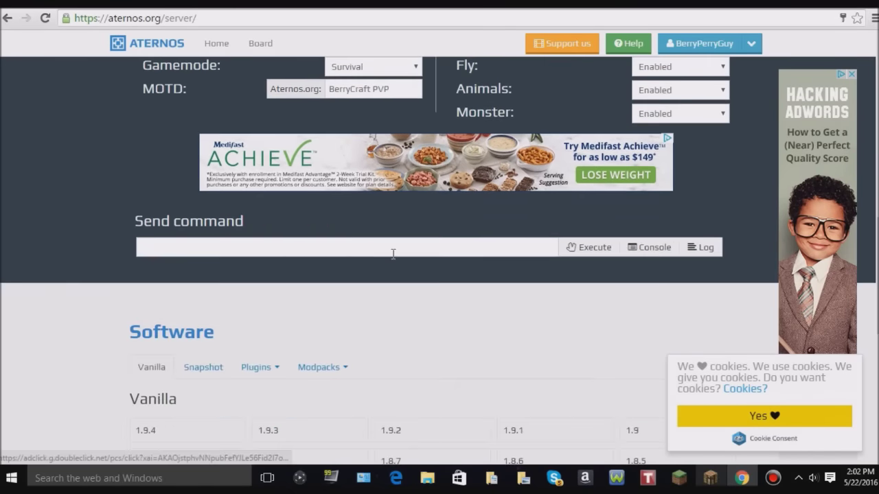
pyautogui.scroll(-1, 392, 251)
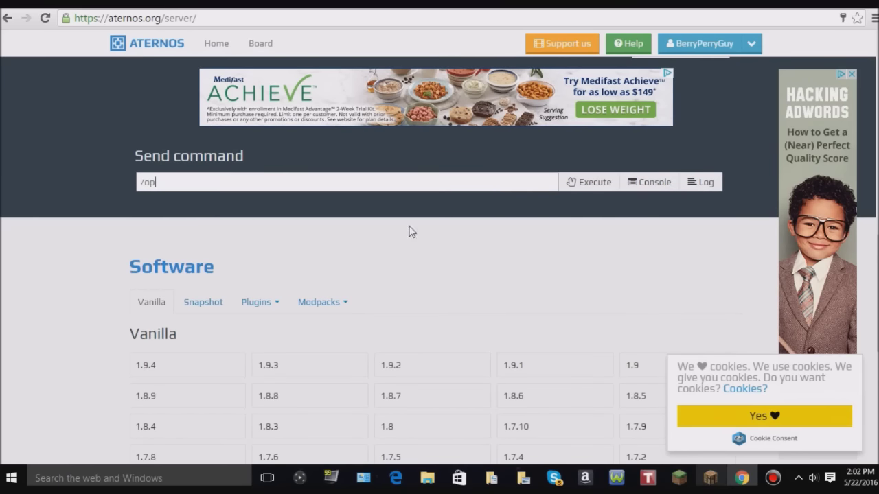
pyautogui.click(272, 304)
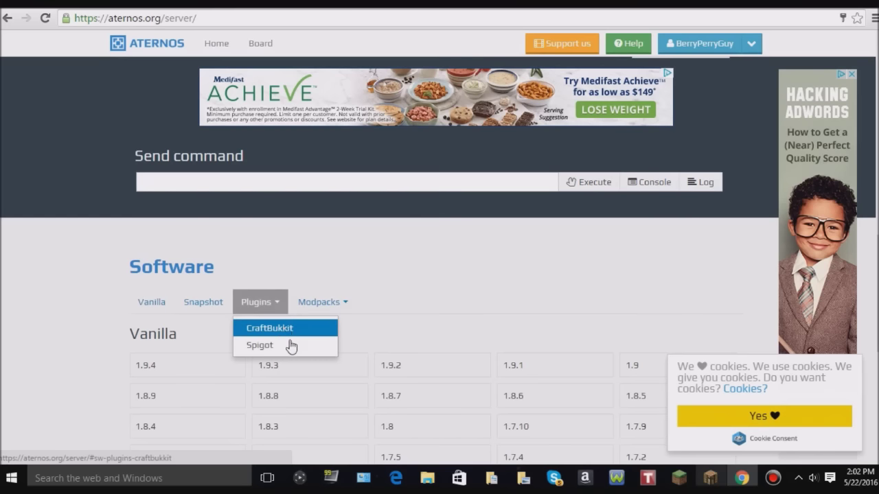
pyautogui.click(428, 252)
pyautogui.scroll(-1, 428, 252)
pyautogui.scroll(-2, 428, 252)
pyautogui.scroll(-2, 428, 252)
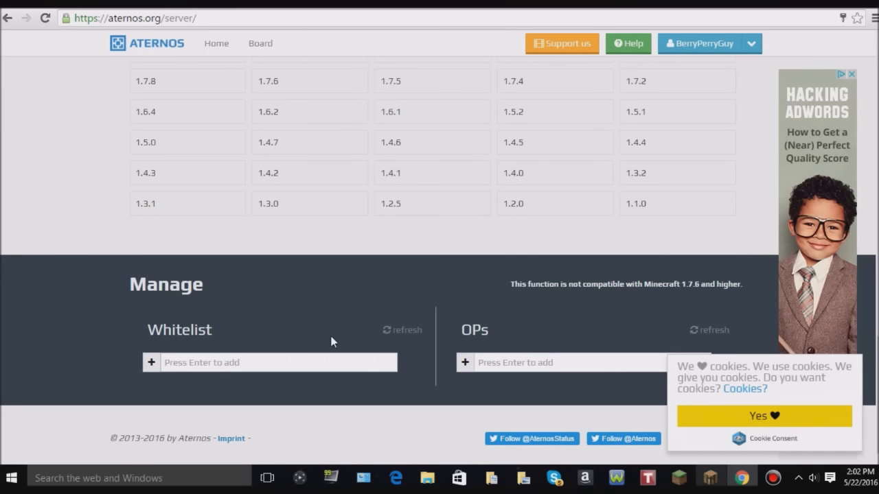
pyautogui.scroll(7, 337, 340)
pyautogui.scroll(3, 350, 334)
pyautogui.scroll(-3, 480, 300)
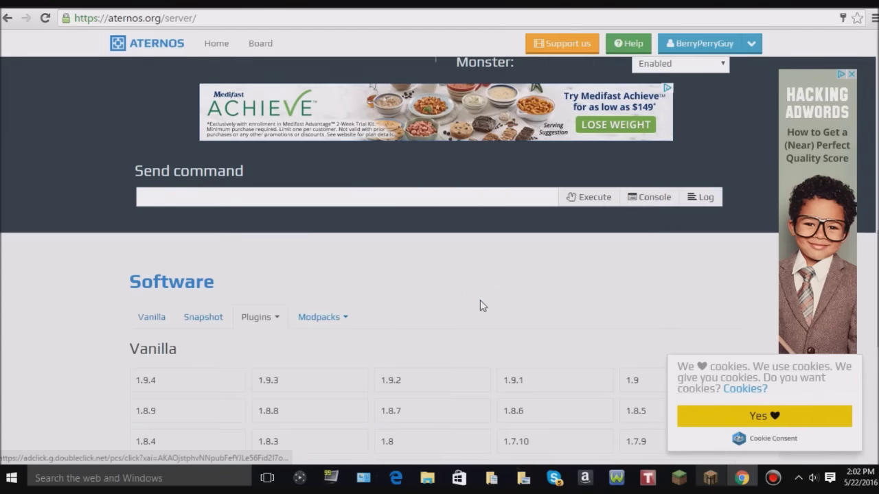
pyautogui.scroll(3, 483, 298)
pyautogui.scroll(1, 482, 299)
pyautogui.scroll(3, 482, 302)
pyautogui.scroll(1, 483, 299)
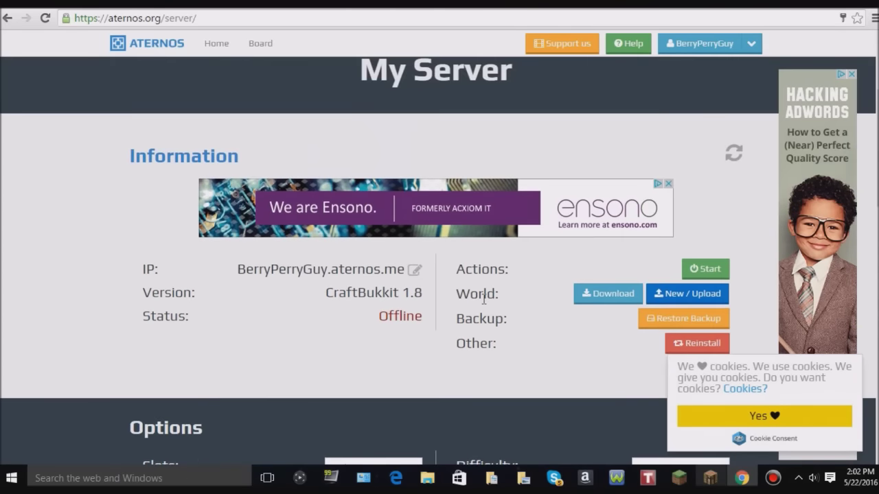
pyautogui.scroll(-3, 484, 296)
# Select Vanilla 1.9.4 and install it on the server
pyautogui.scroll(1, 485, 295)
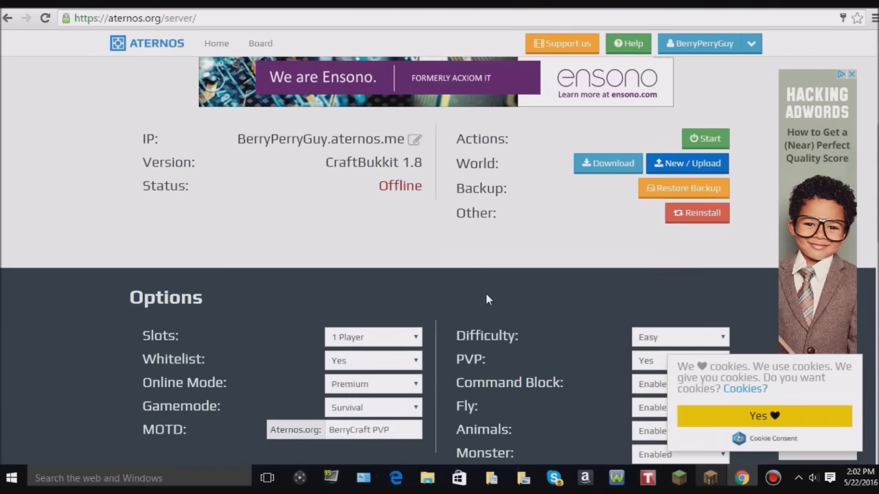
pyautogui.scroll(-7, 485, 300)
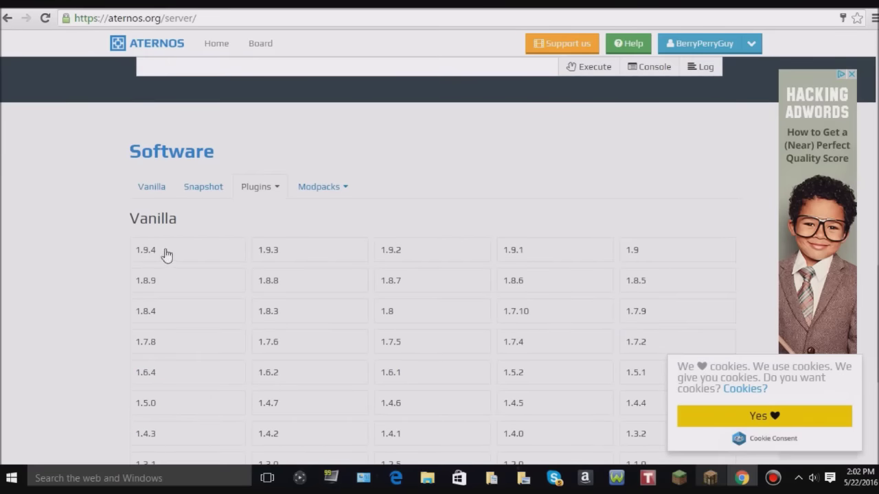
pyautogui.click(166, 252)
pyautogui.scroll(-1, 608, 311)
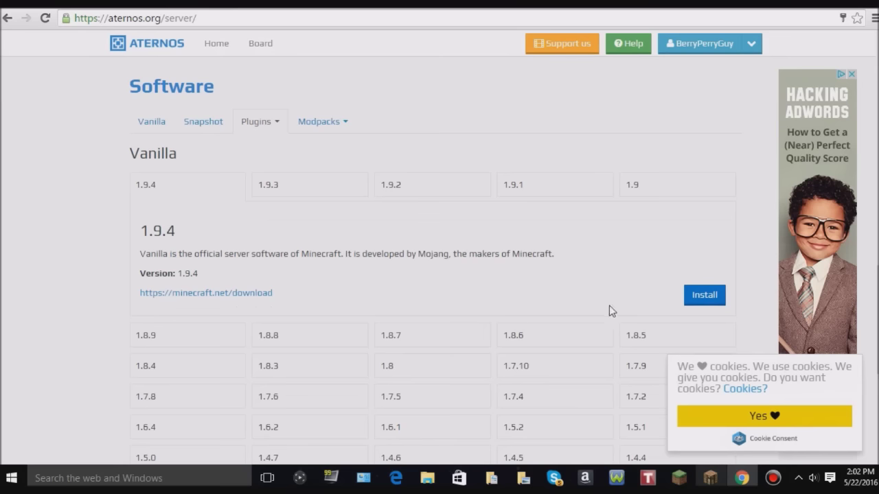
pyautogui.click(693, 296)
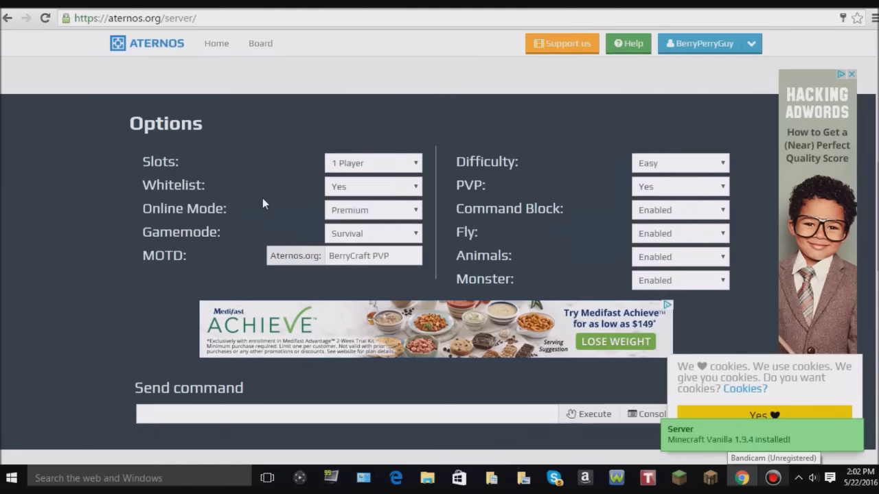
# Check that the Version line shows Vanilla 1.9.4, then start the server
pyautogui.scroll(3, 262, 203)
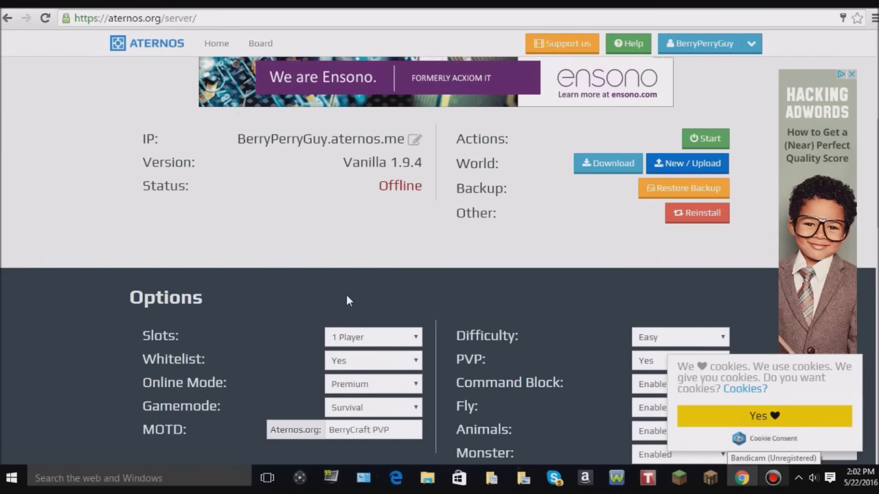
pyautogui.scroll(-2, 347, 300)
pyautogui.scroll(3, 641, 412)
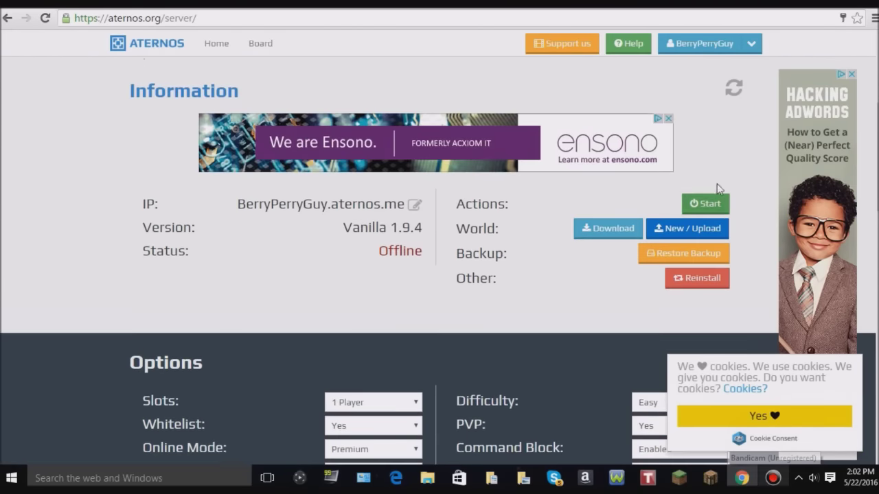
pyautogui.click(711, 206)
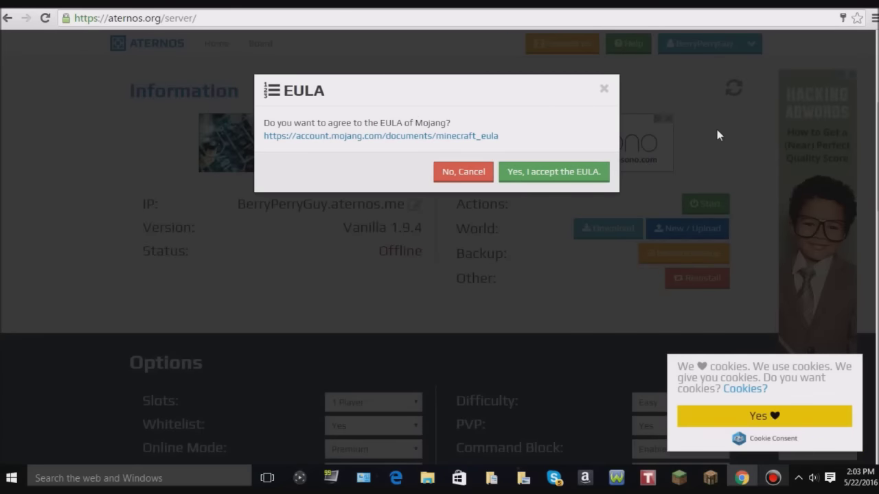
# Accept Mojang's EULA and start the Vanilla 1.9.4 server again
pyautogui.click(584, 178)
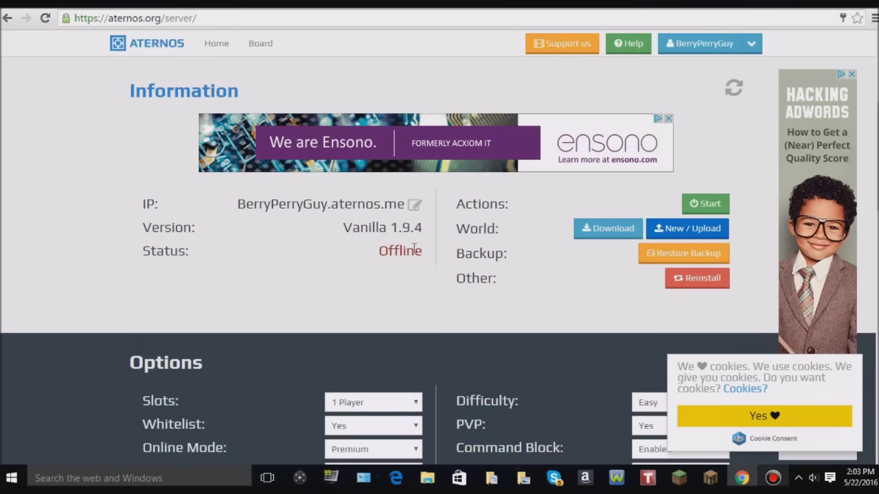
pyautogui.click(702, 203)
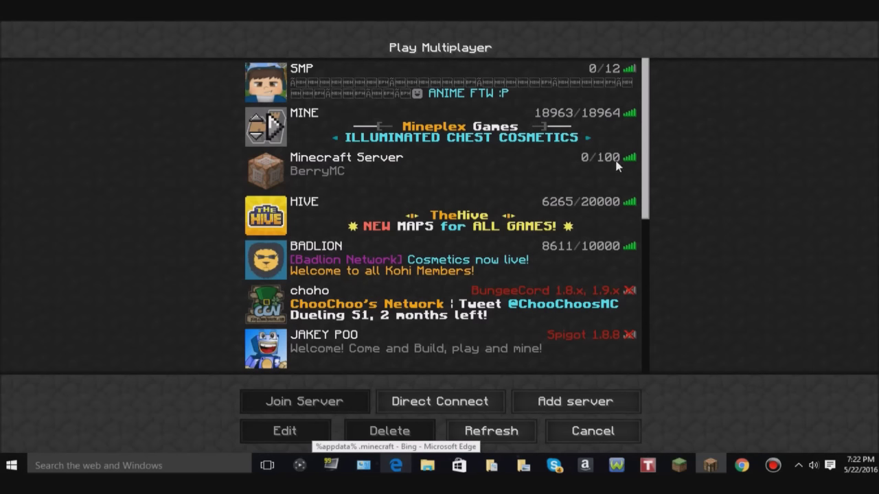
pyautogui.scroll(-2, 463, 126)
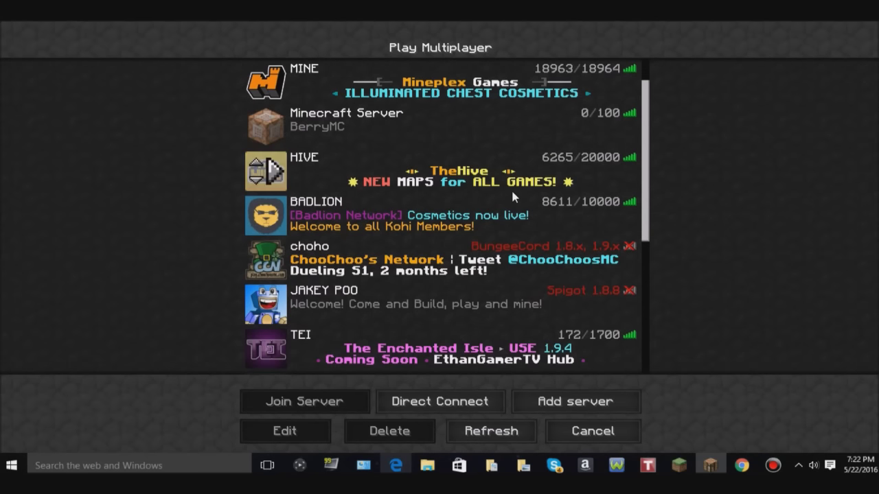
pyautogui.scroll(1, 511, 188)
pyautogui.scroll(-1, 503, 180)
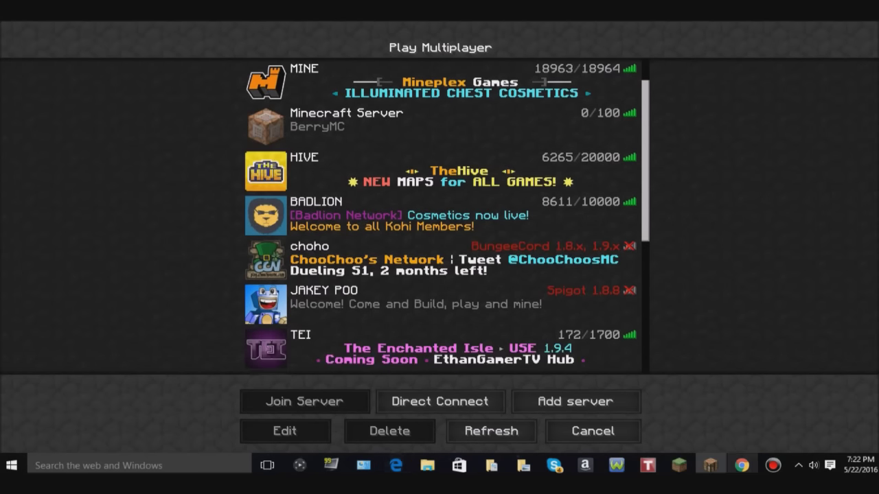
pyautogui.click(742, 465)
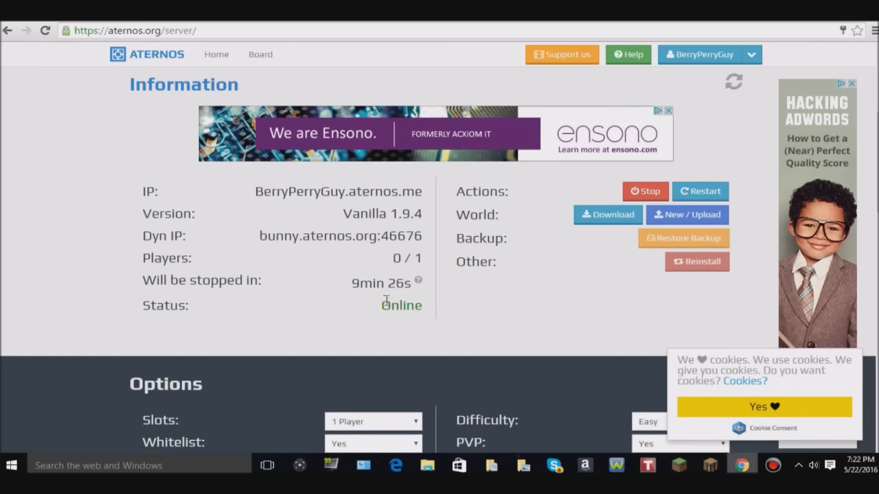
pyautogui.hotkey('alt', 'Tab')
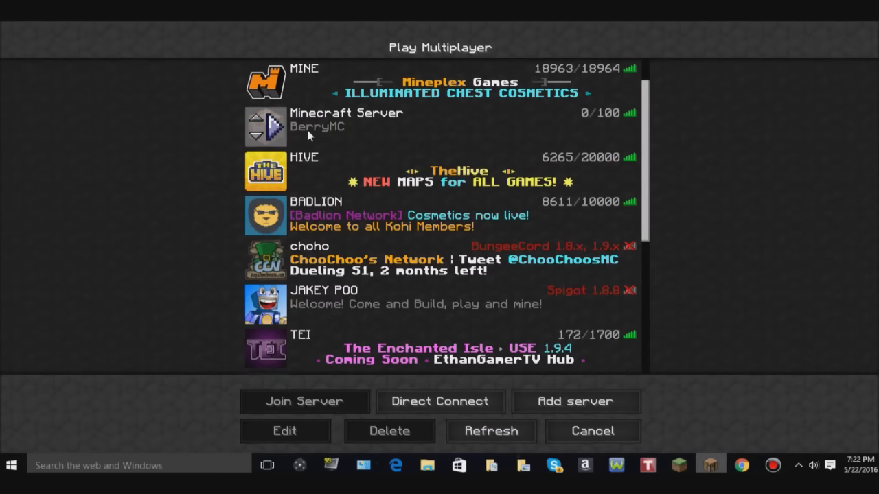
pyautogui.scroll(-1, 451, 132)
pyautogui.scroll(-4, 451, 132)
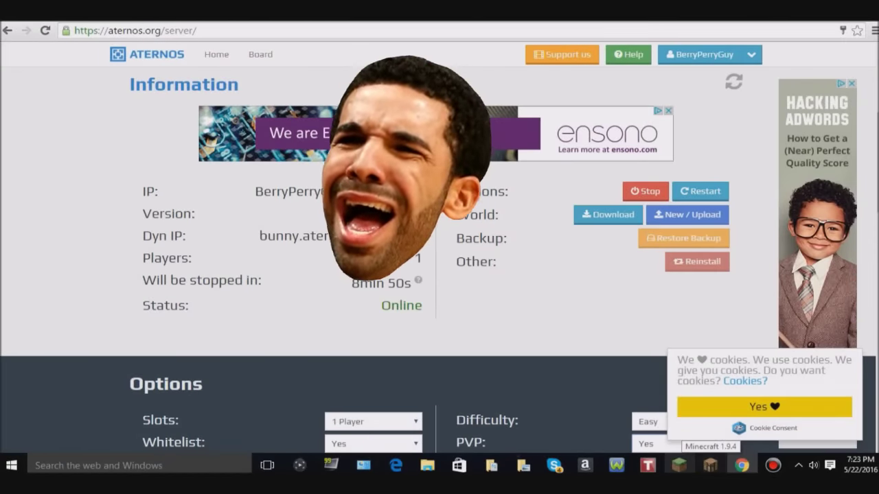
pyautogui.click(711, 462)
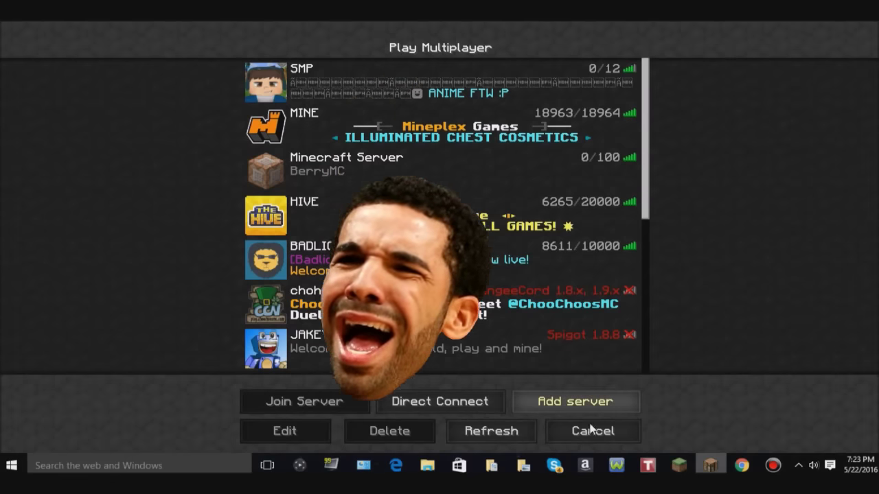
pyautogui.click(577, 402)
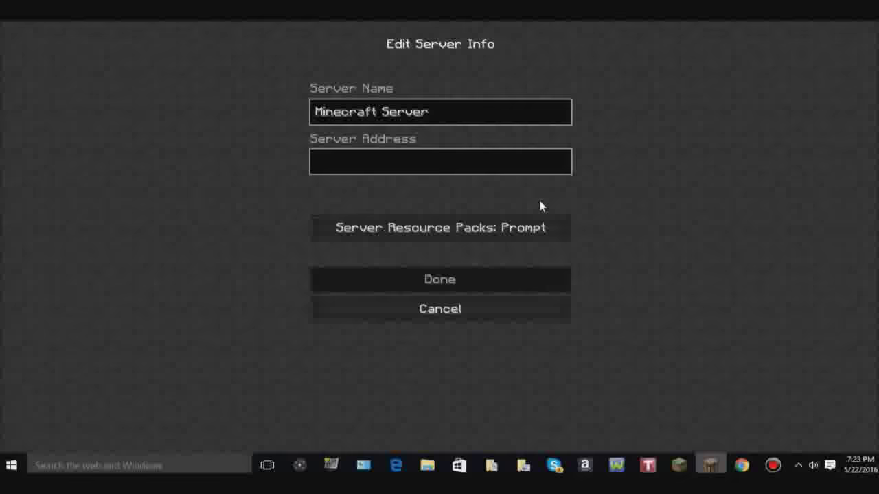
# Add the Aternos server using its 'Berry' address and select the new Minecraft Server entry
pyautogui.write('Berry')
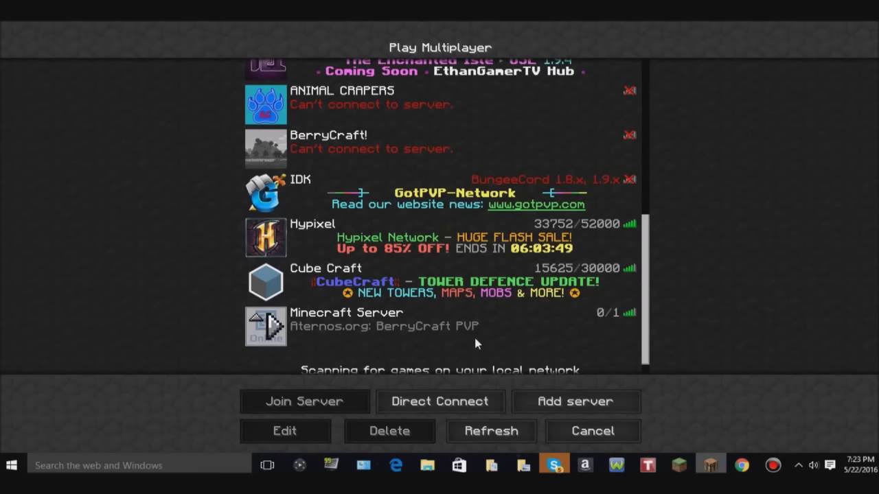
pyautogui.click(475, 340)
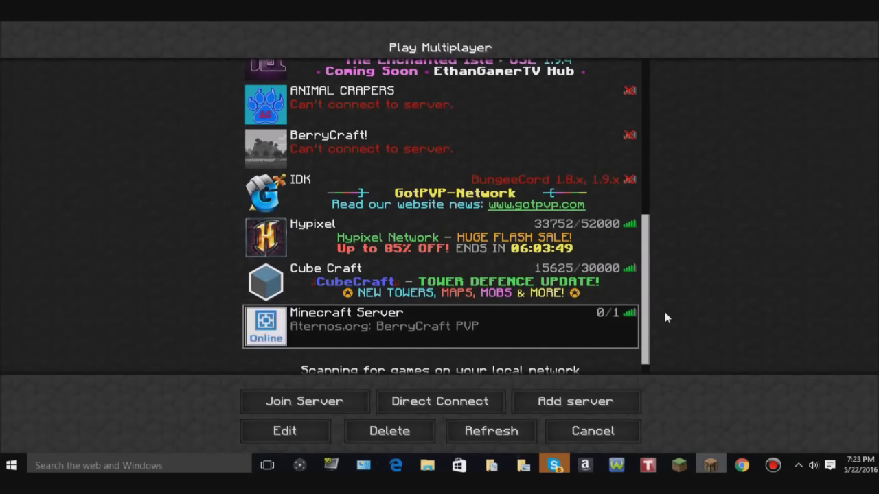
# Join the Minecraft Server entry and switch to third-person view with F5
pyautogui.doubleClick(315, 343)
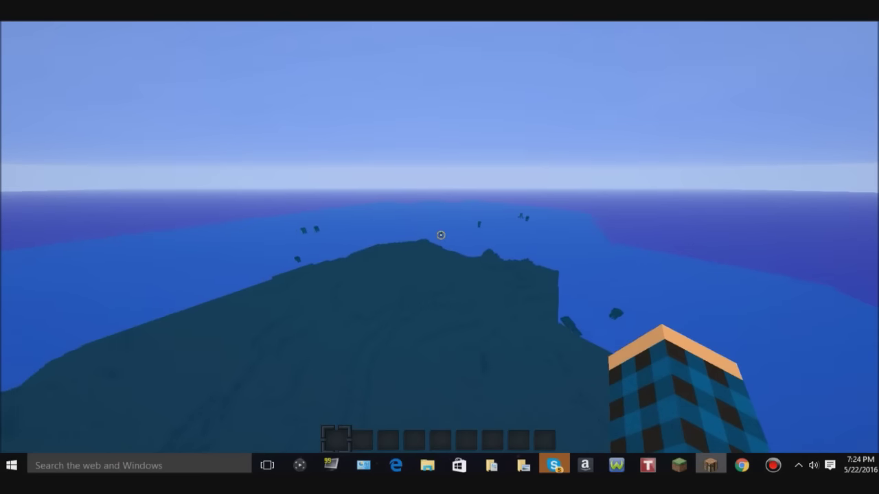
pyautogui.press('F5')
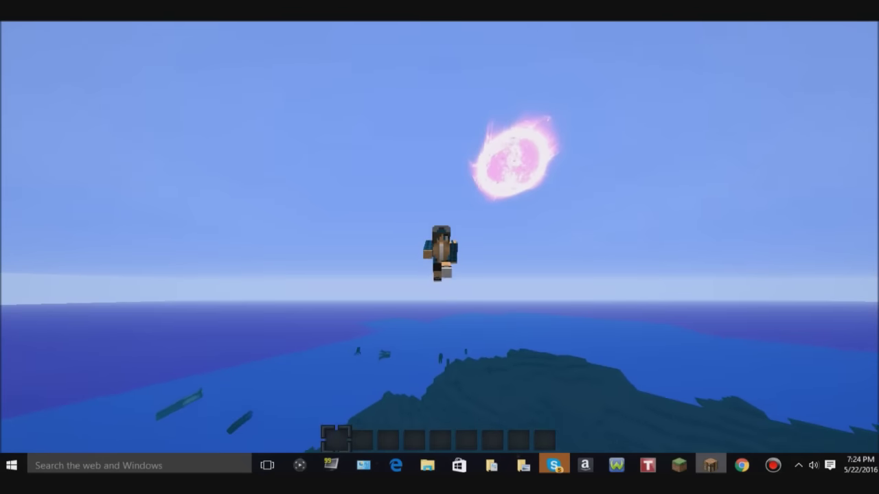